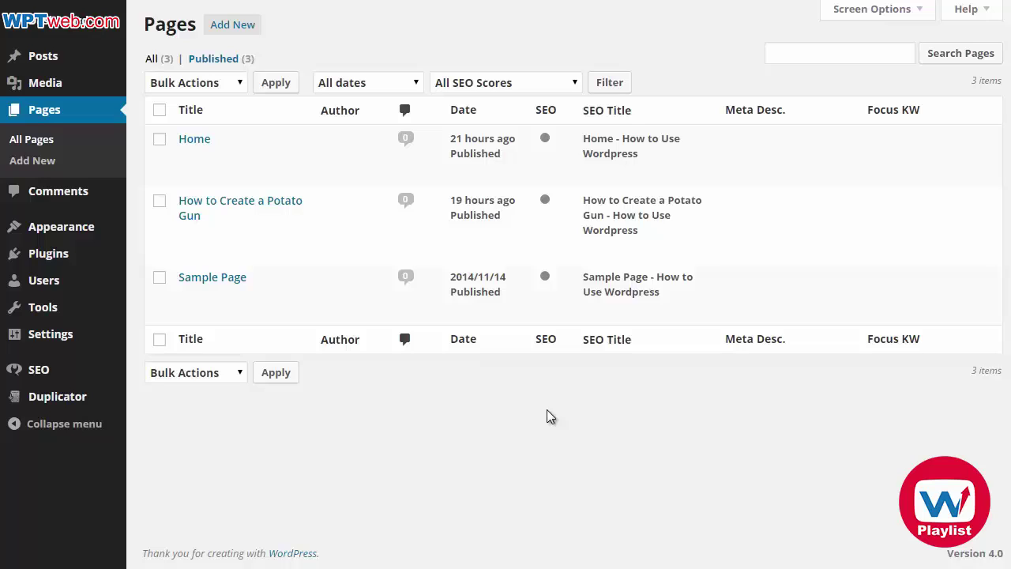
# Open the 'How to Create a Potato Gun' page for editing from the All Pages list
pyautogui.moveTo(252, 158)
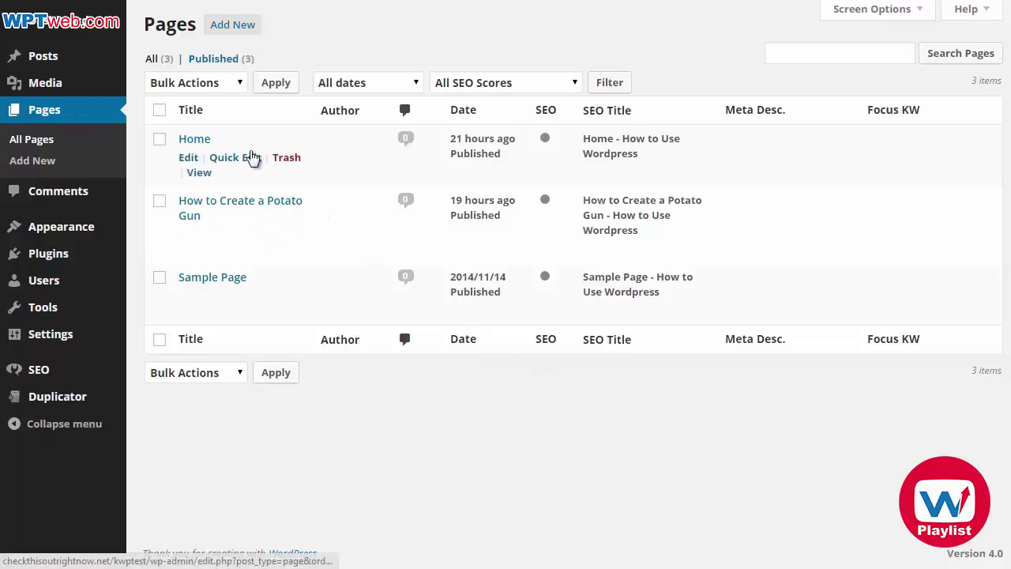
pyautogui.moveTo(229, 211)
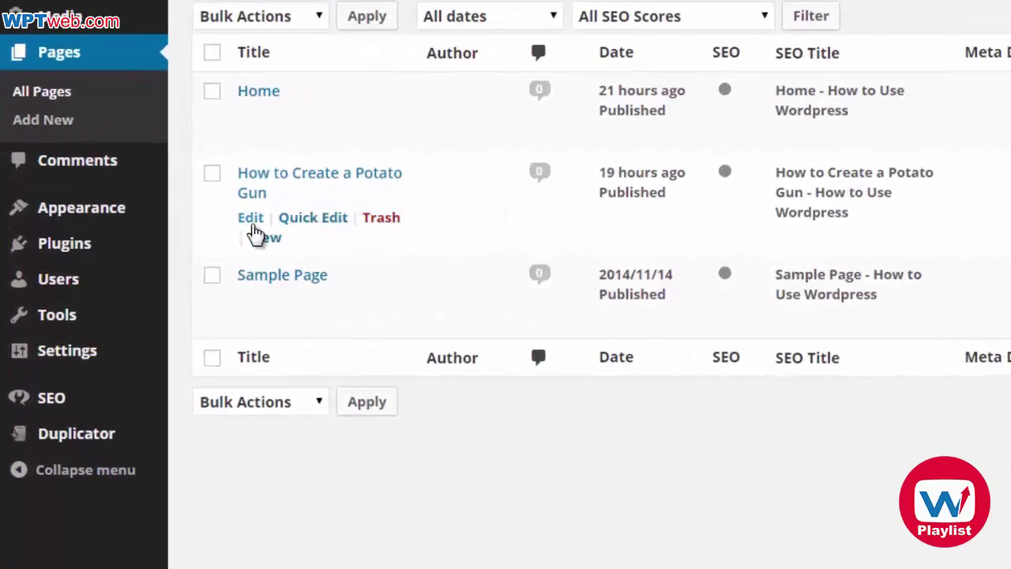
pyautogui.click(251, 221)
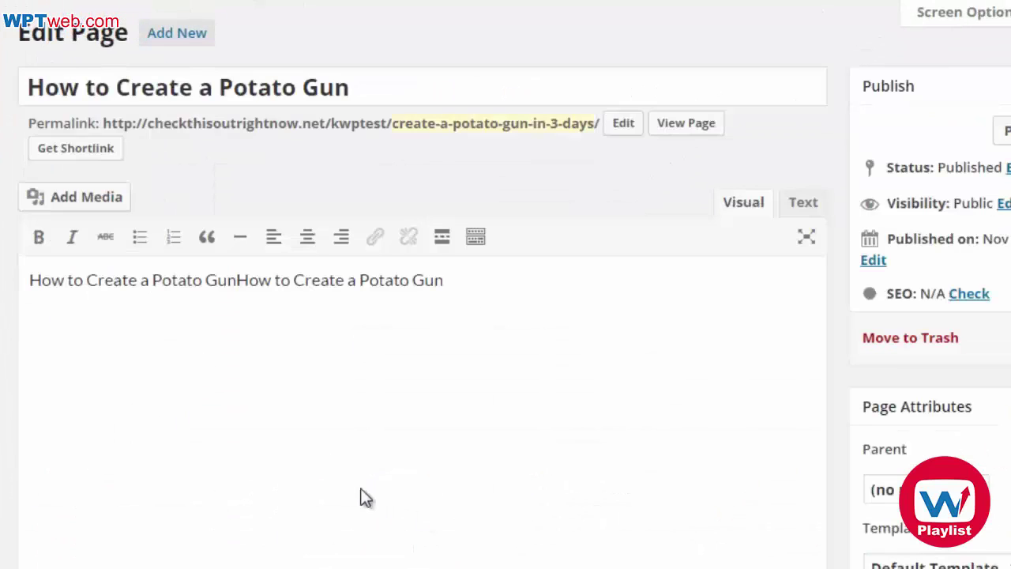
# Scroll to the Yoast SEO box, point out its Snippet Preview, and focus the Focus Keyword field
pyautogui.scroll(-5, 355, 494)
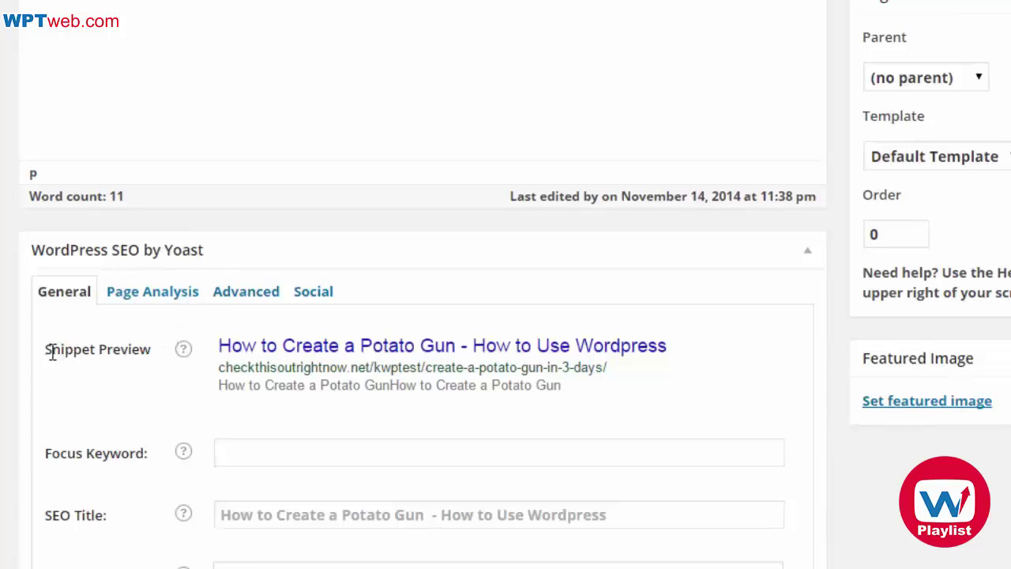
pyautogui.moveTo(43, 355); pyautogui.dragTo(227, 351)
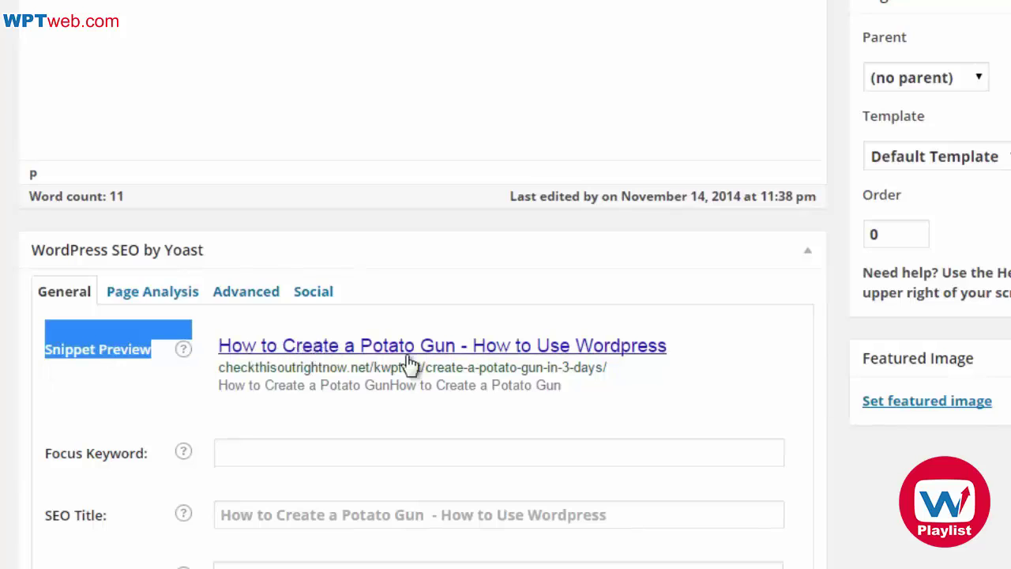
pyautogui.click(224, 383)
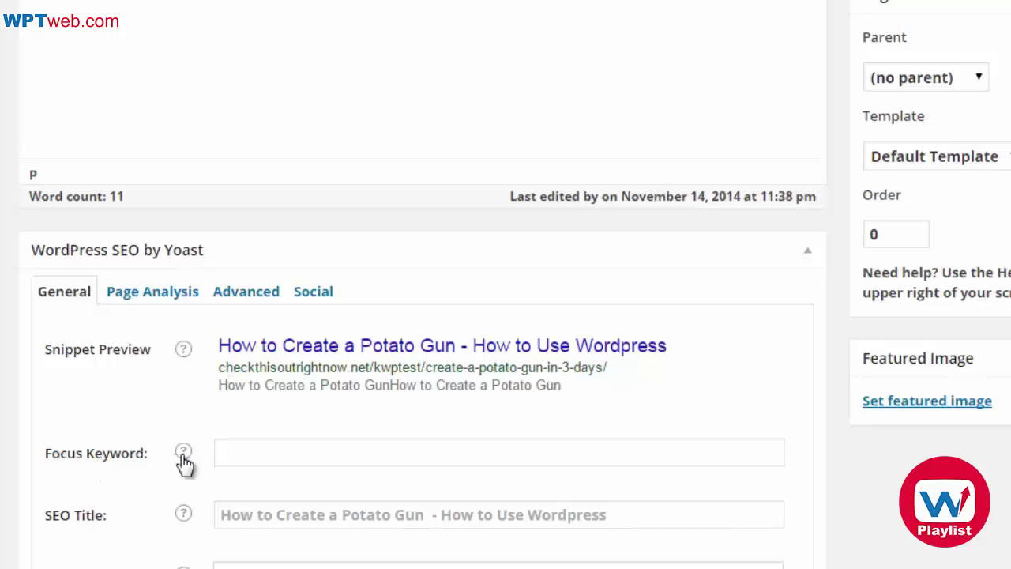
pyautogui.moveTo(184, 464)
pyautogui.click(278, 452)
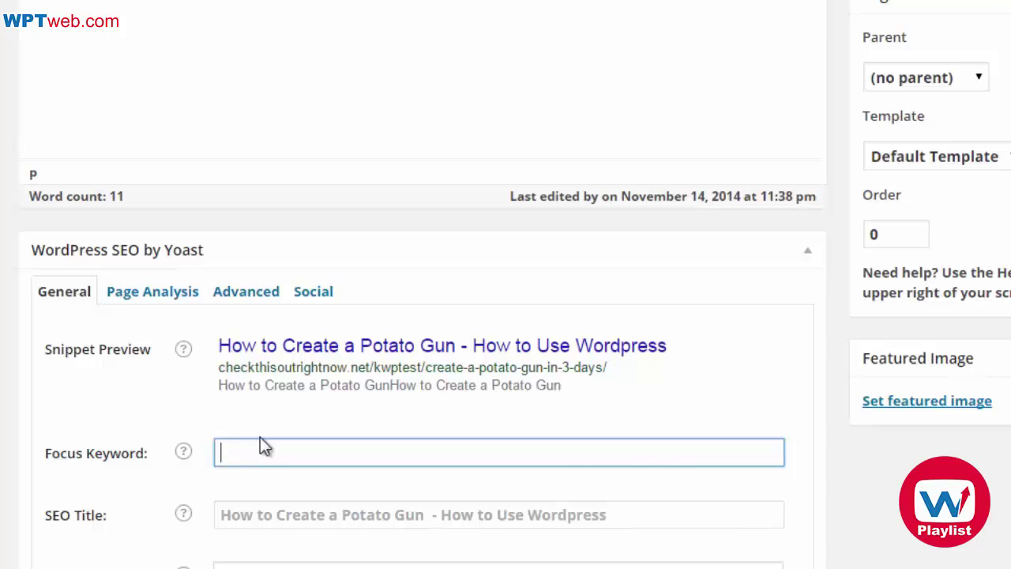
# Type 'create a potato gun' and pick the suggested focus keyword 'making a potato gun pvc pipe'
pyautogui.scroll(-3, 505, 379)
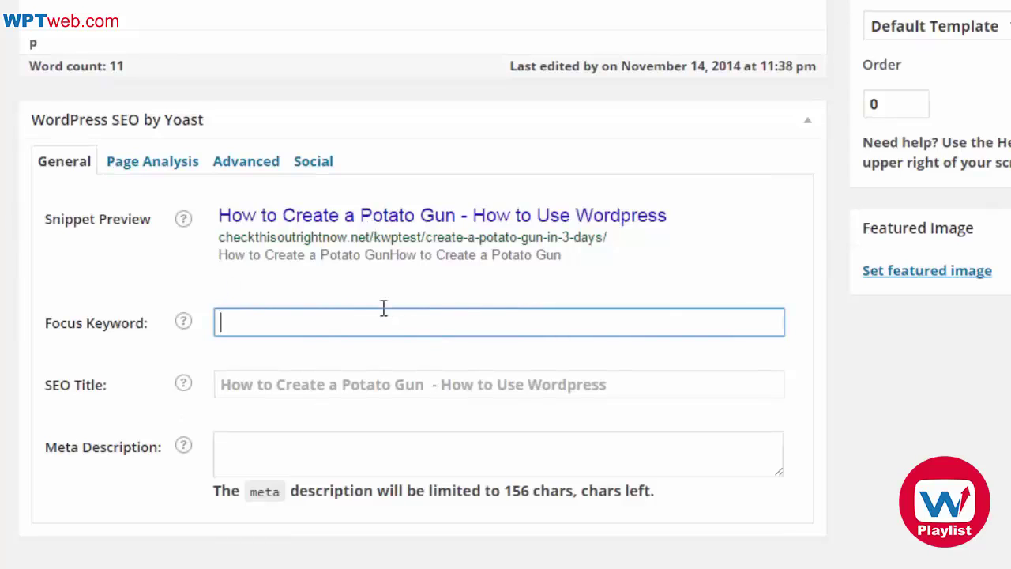
pyautogui.write('reate a potato gun')
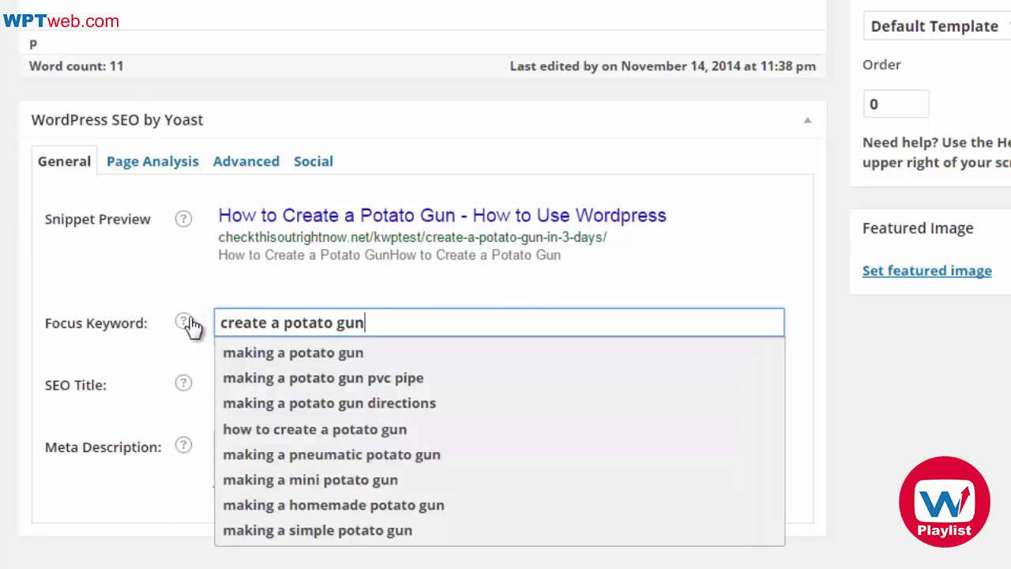
pyautogui.moveTo(190, 320)
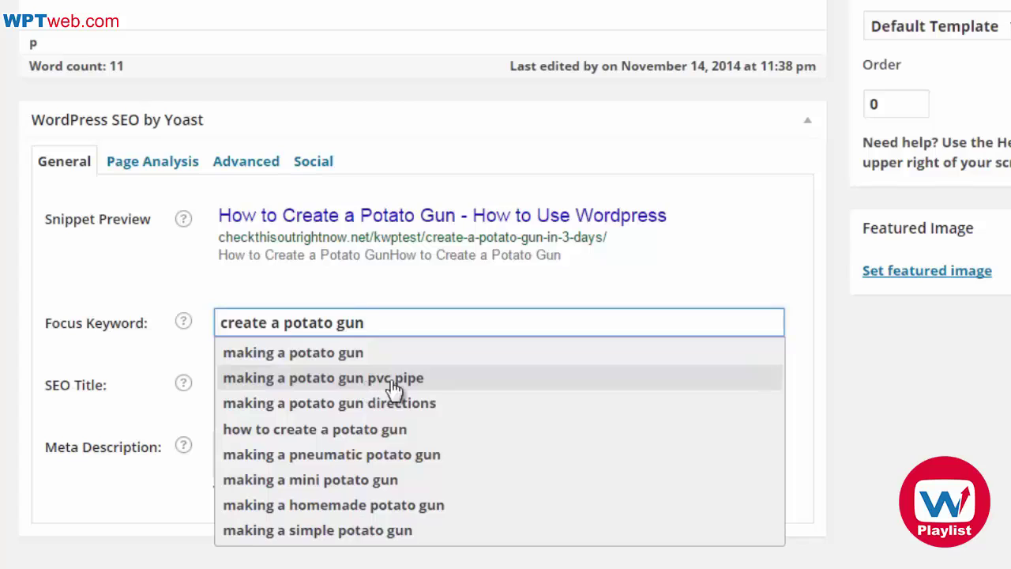
pyautogui.click(432, 386)
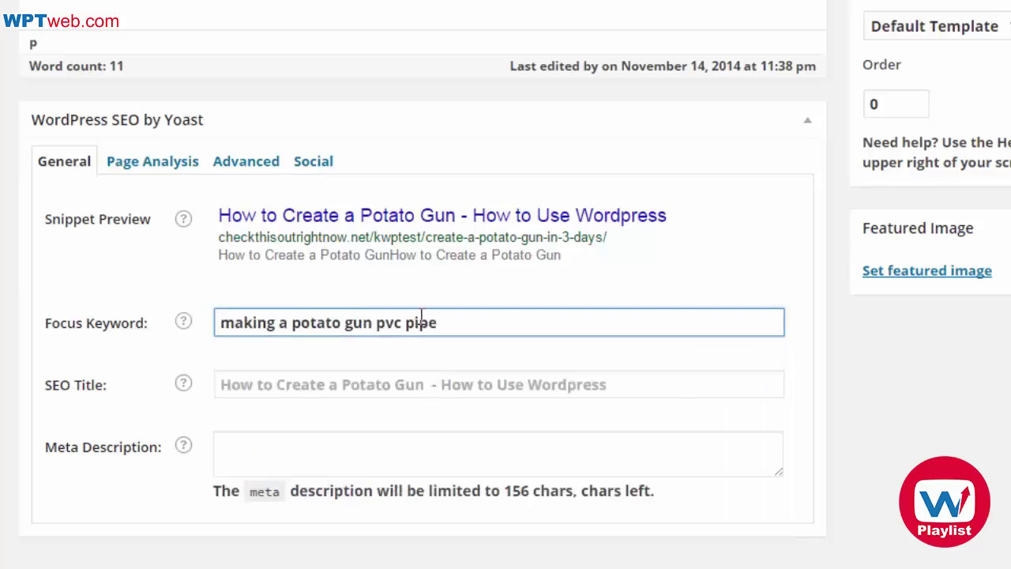
pyautogui.click(301, 382)
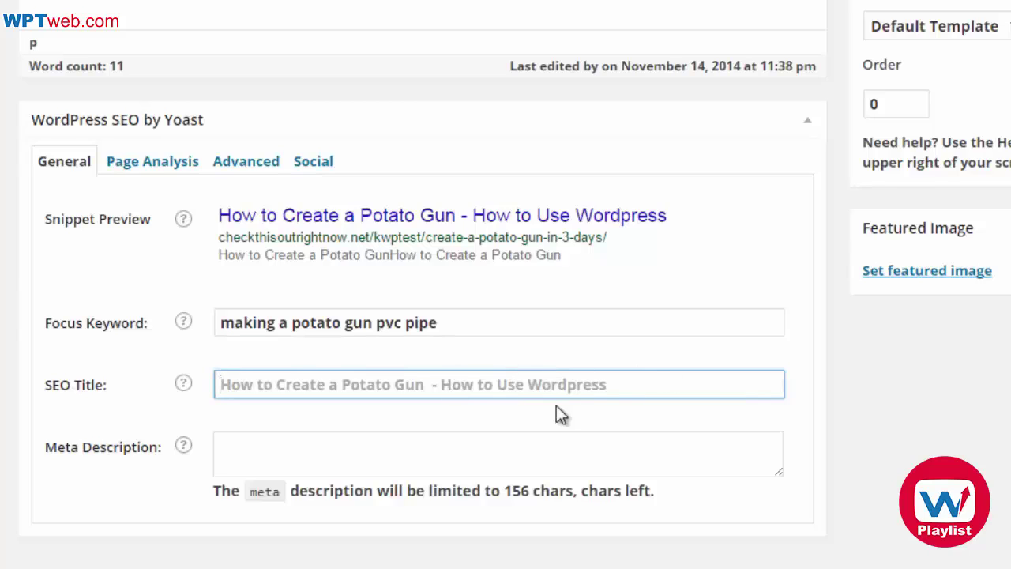
# Enter 'How to Create a Potato Gun in 3 Days' as the page's SEO title
pyautogui.write('Ho')
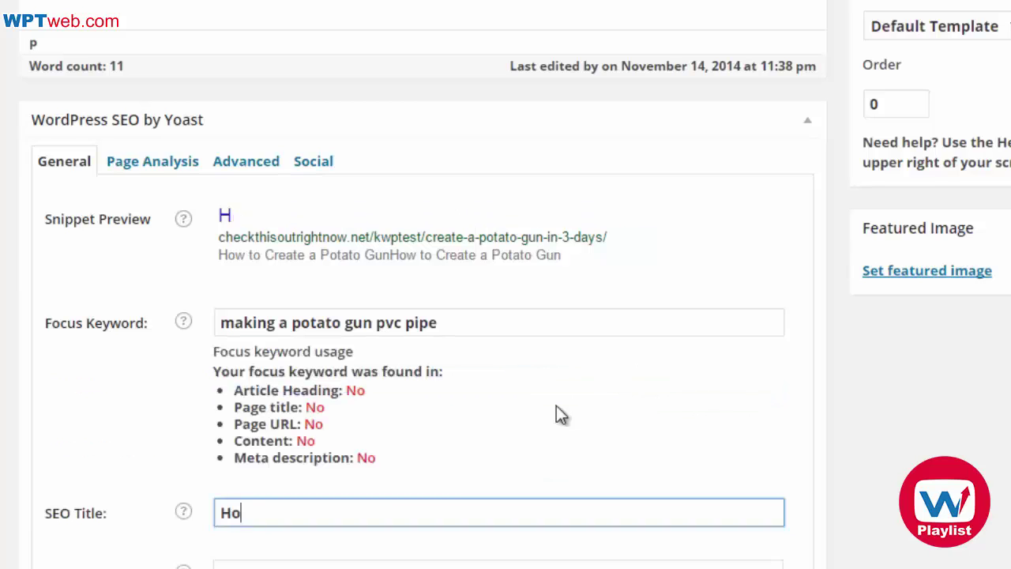
pyautogui.write('w to Create a ')
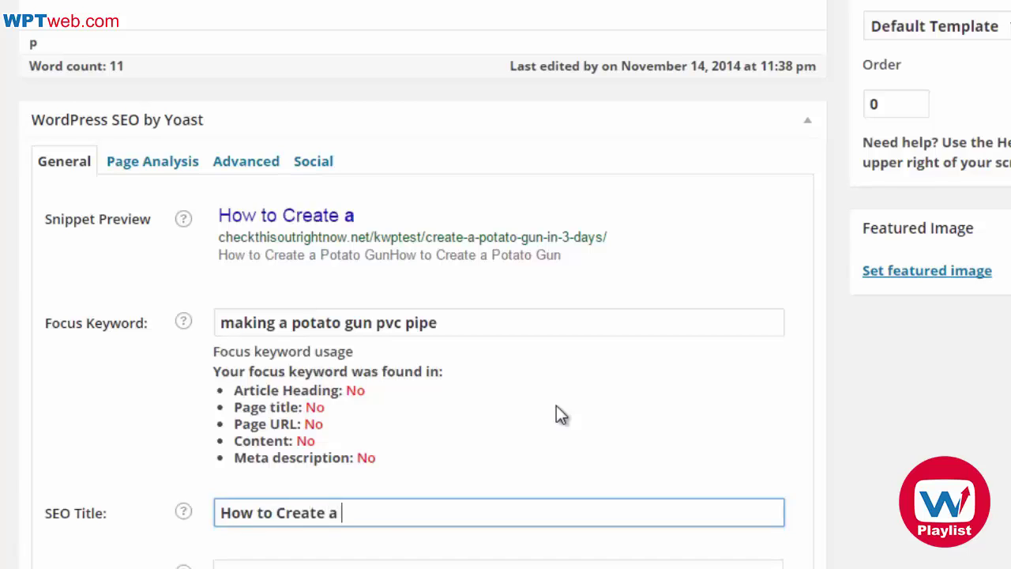
pyautogui.write('Potato Gun in 3 Days')
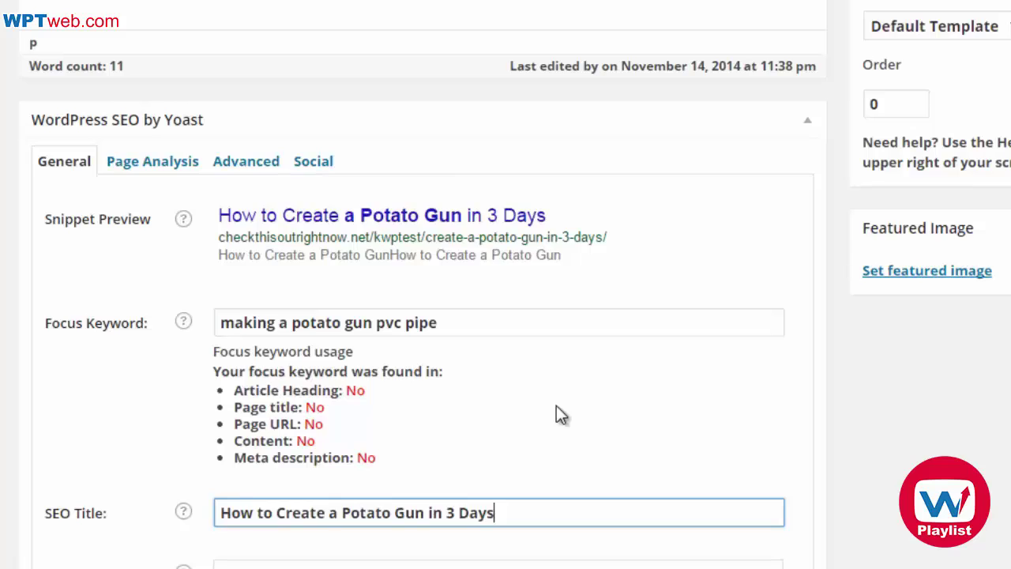
pyautogui.scroll(-2, 556, 410)
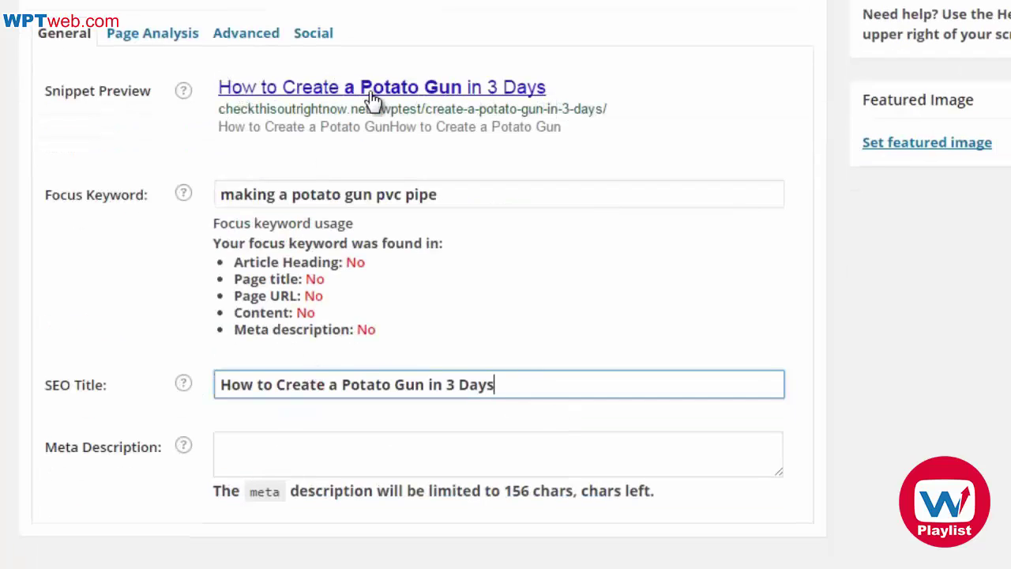
pyautogui.click(293, 440)
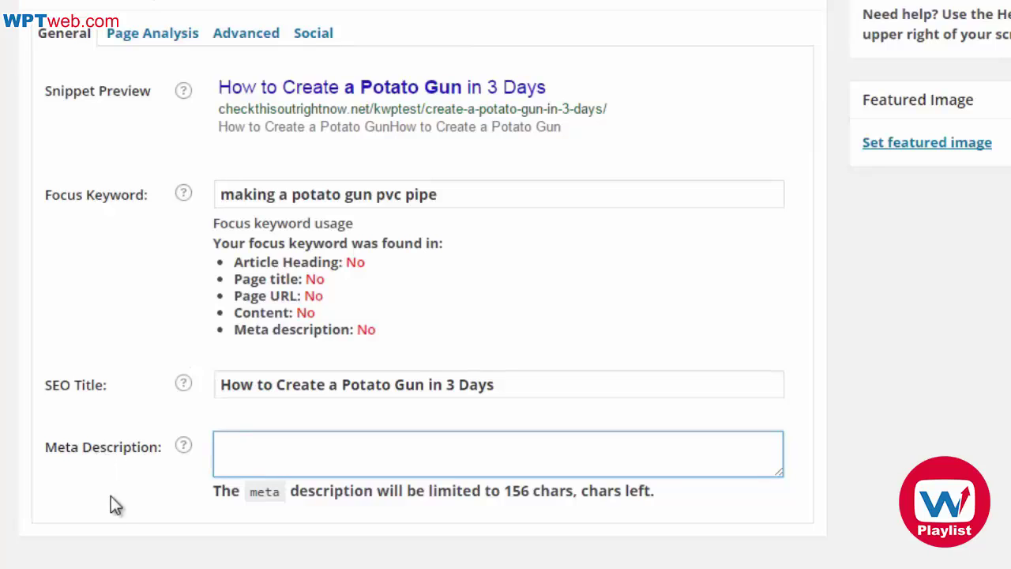
# Write the meta description 'Want to Learn How to Create a Potato Gun using Cheap PVC Pipes in 3 Days?'
pyautogui.write('How to Crea')
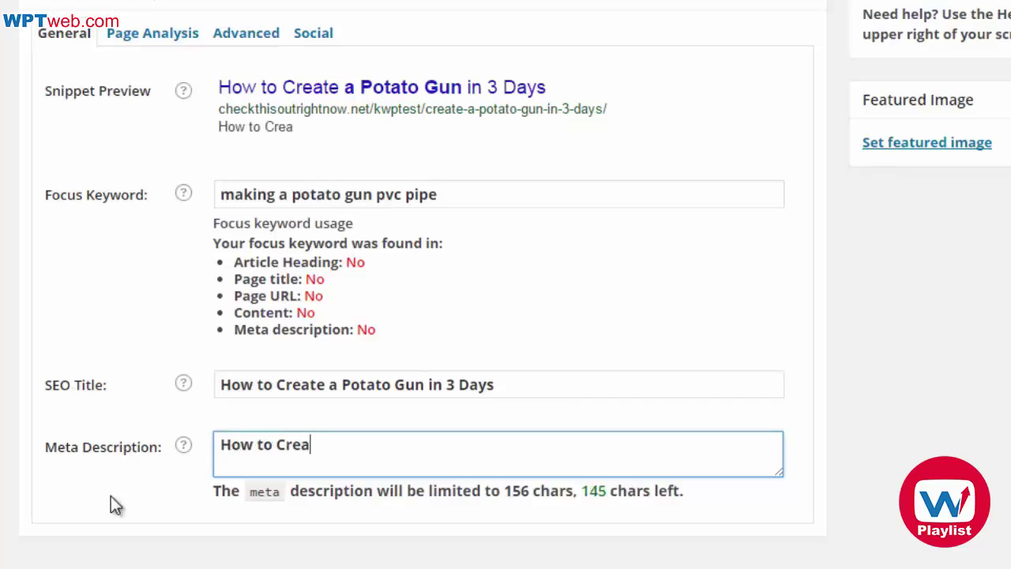
pyautogui.write('te a Potato Gun using')
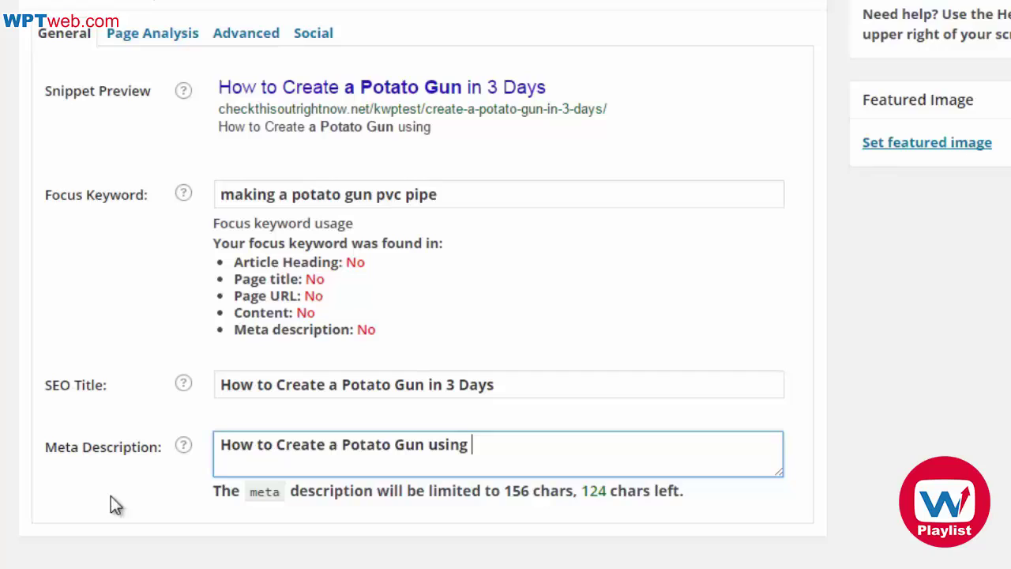
pyautogui.write(' Cheap PV')
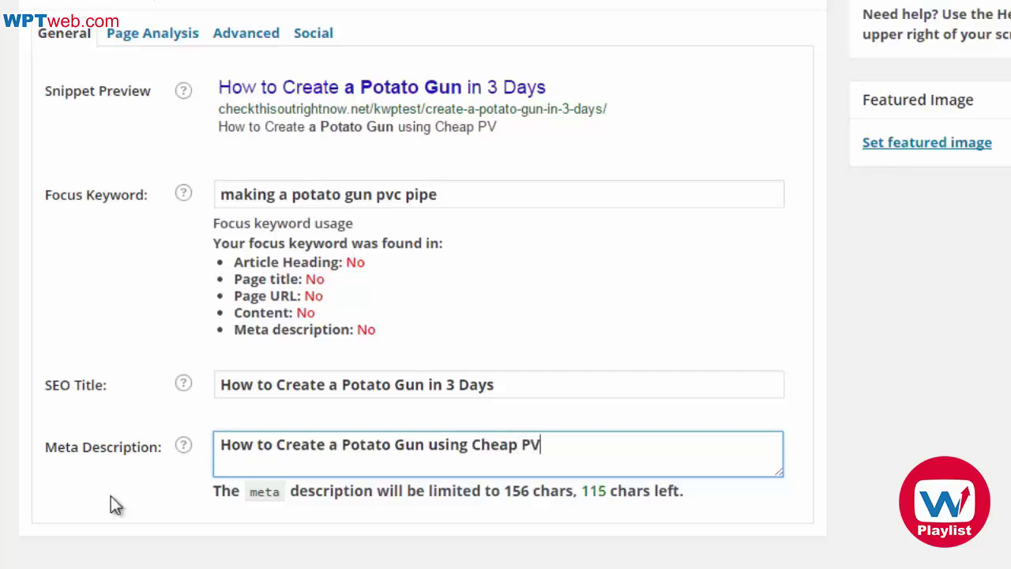
pyautogui.write('C Pipes ')
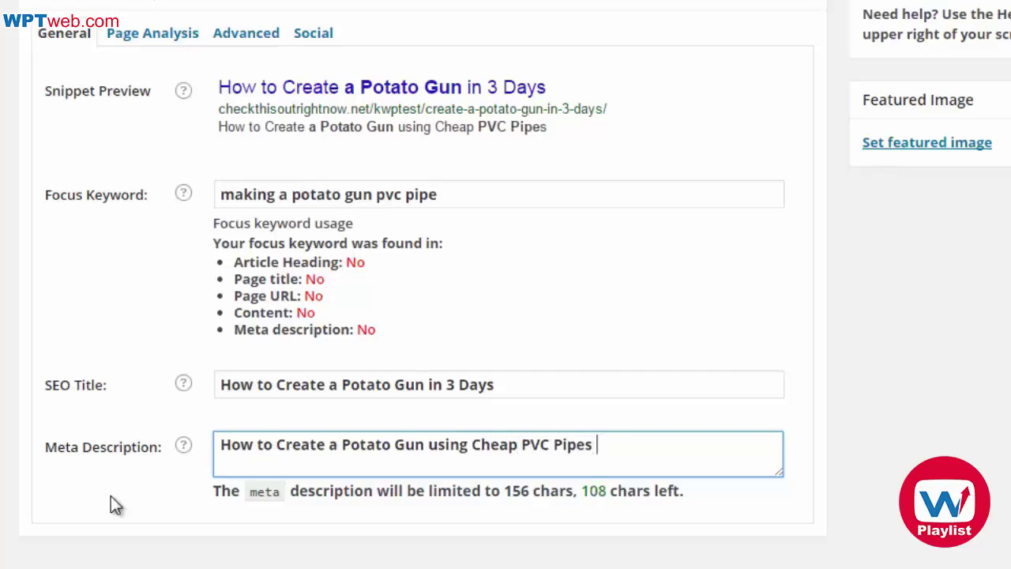
pyautogui.write('in 3 Days.')
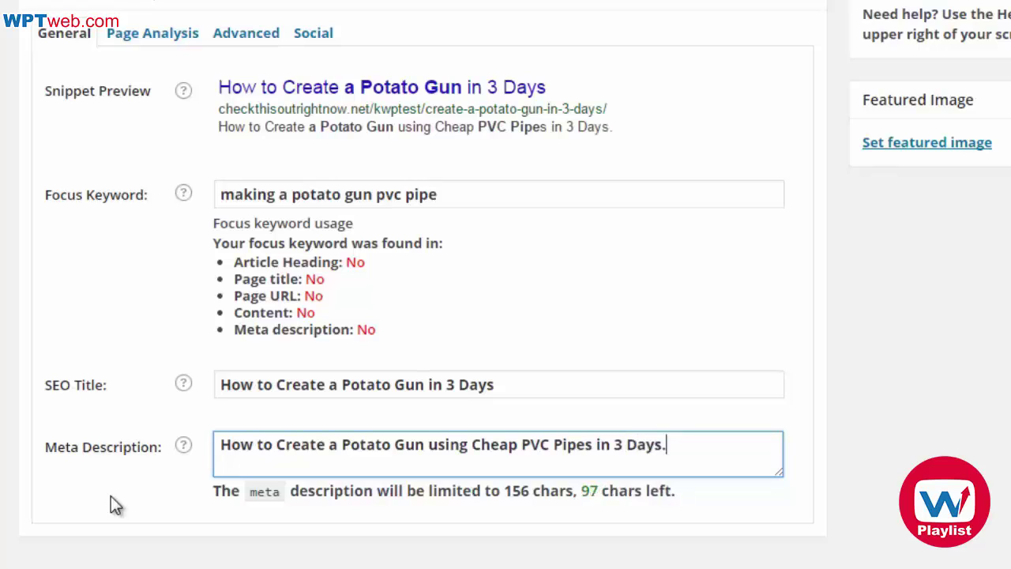
pyautogui.press('Home')
pyautogui.write('Want to Learn ')
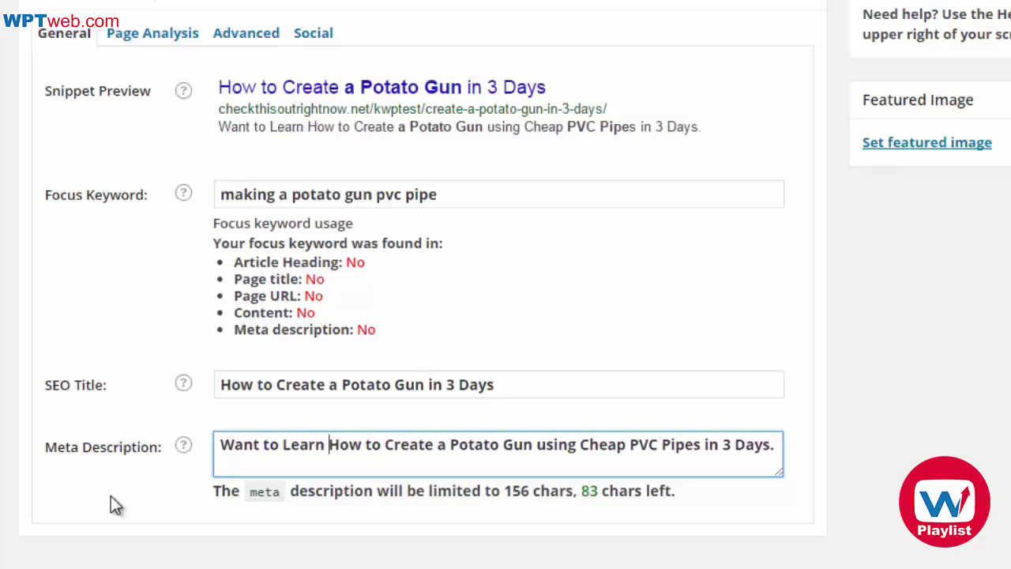
pyautogui.write('?')
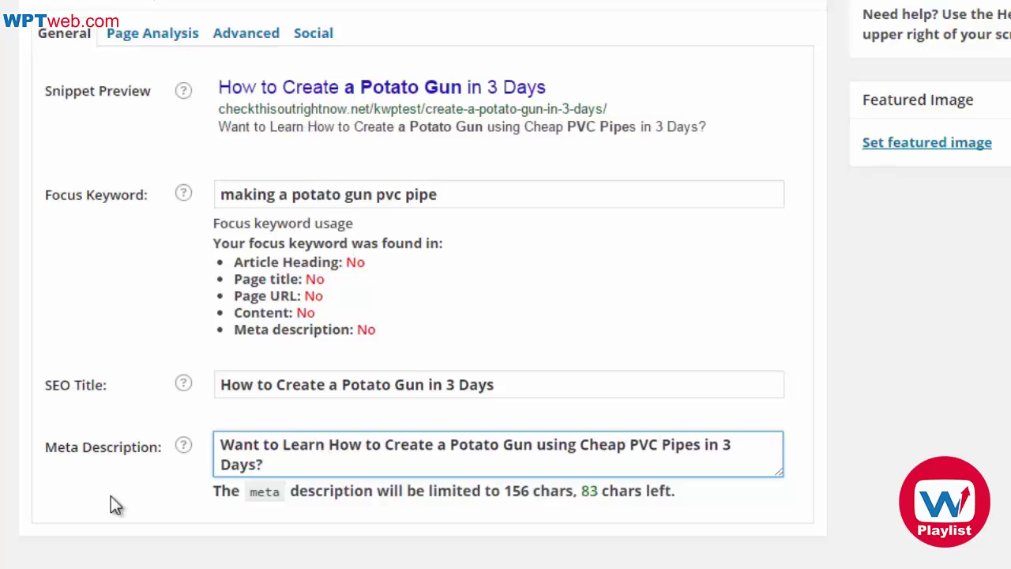
pyautogui.click(172, 31)
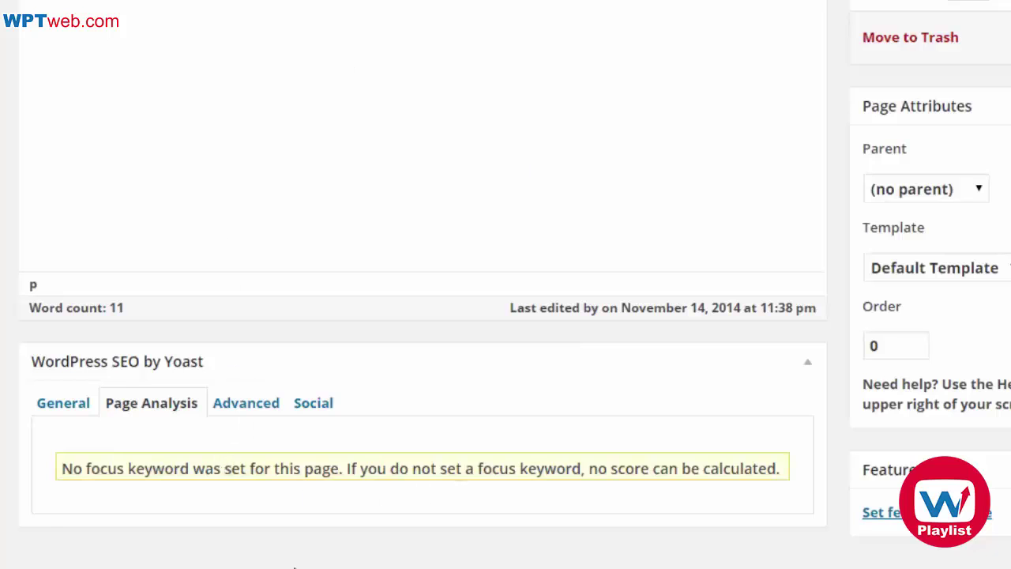
# Check Yoast's Advanced meta robots index options, leaving indexing, follow and sitemap defaults unchanged
pyautogui.scroll(2, 324, 354)
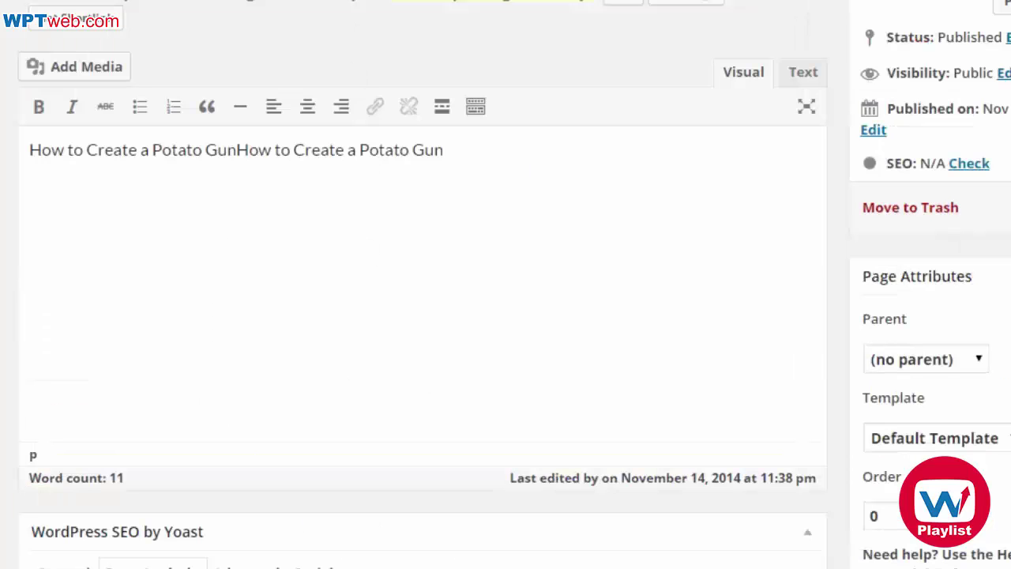
pyautogui.scroll(-2, 335, 331)
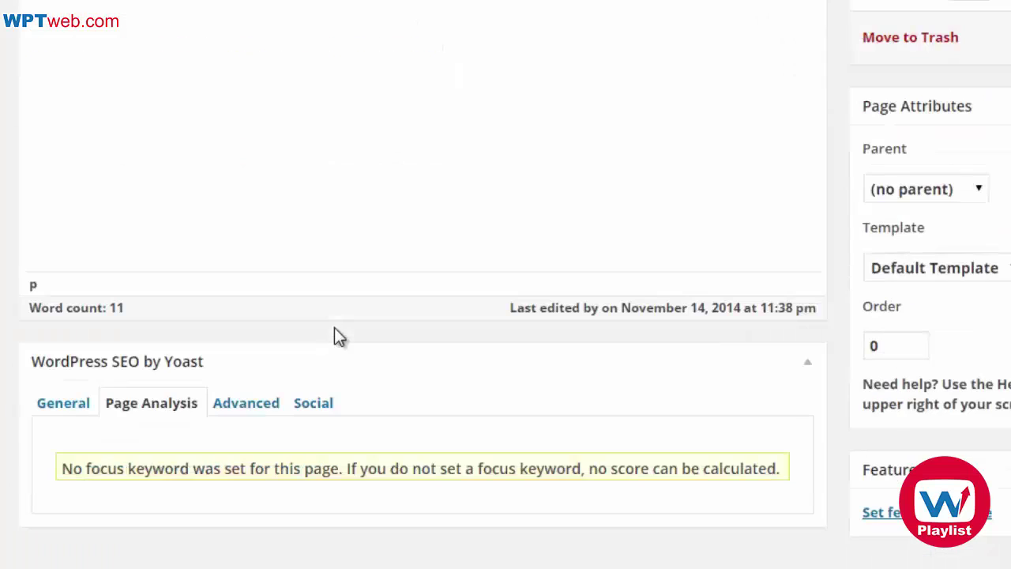
pyautogui.click(266, 408)
pyautogui.scroll(-2, 300, 379)
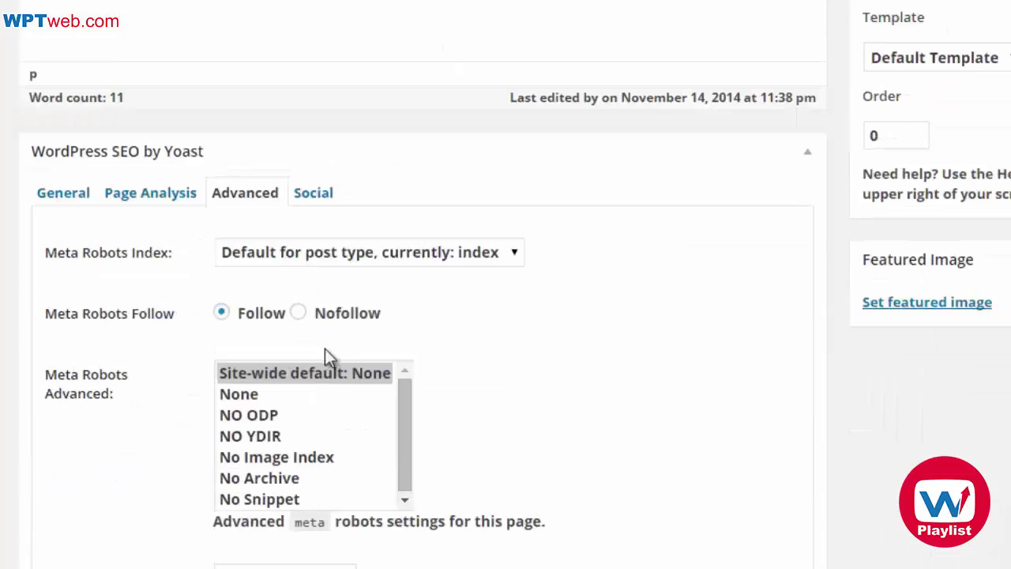
pyautogui.scroll(-2, 631, 277)
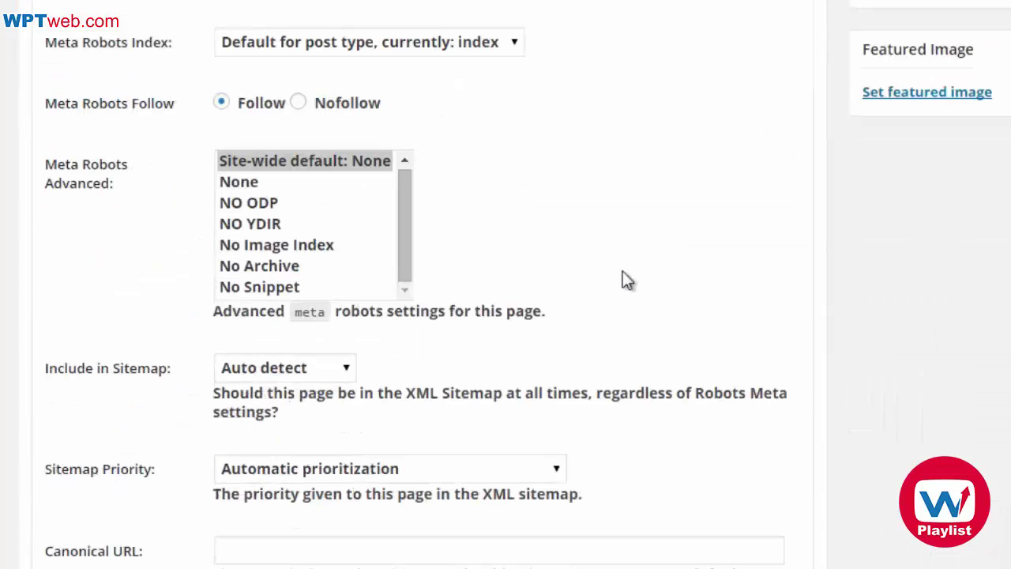
pyautogui.click(297, 44)
pyautogui.click(764, 127)
pyautogui.scroll(-2, 293, 271)
pyautogui.scroll(2, 158, 176)
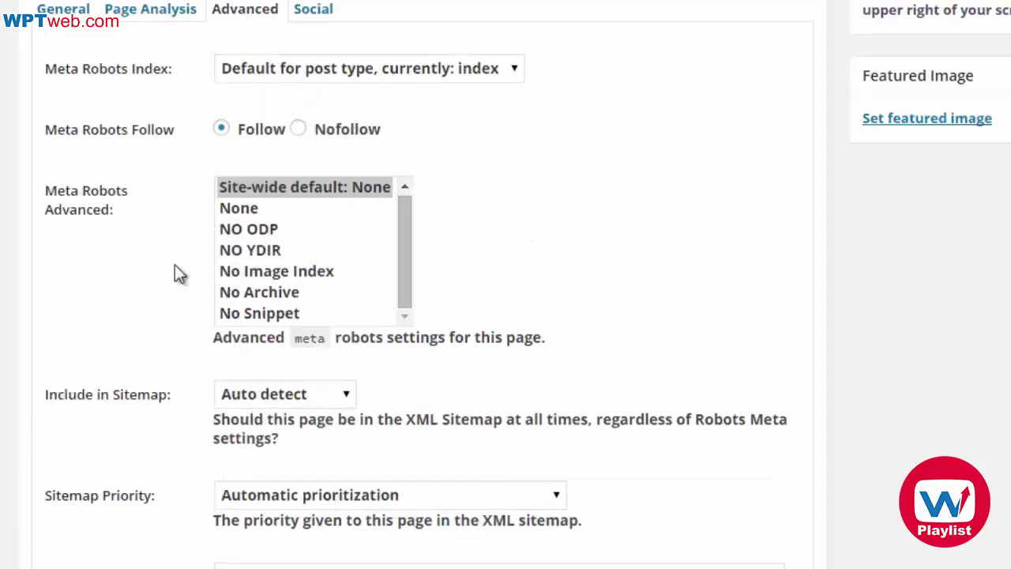
pyautogui.scroll(-3, 699, 280)
pyautogui.scroll(1, 679, 309)
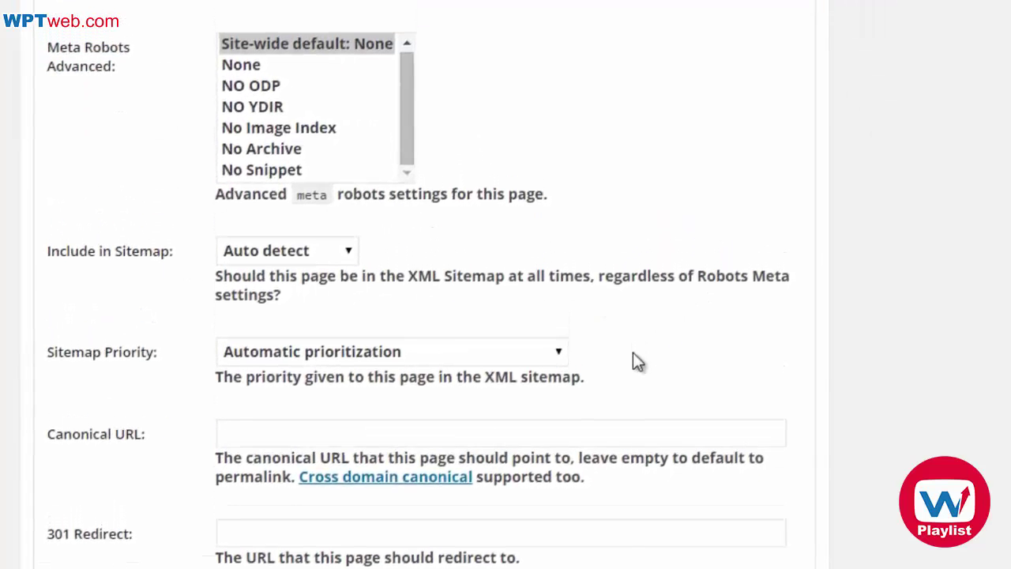
pyautogui.scroll(2, 636, 387)
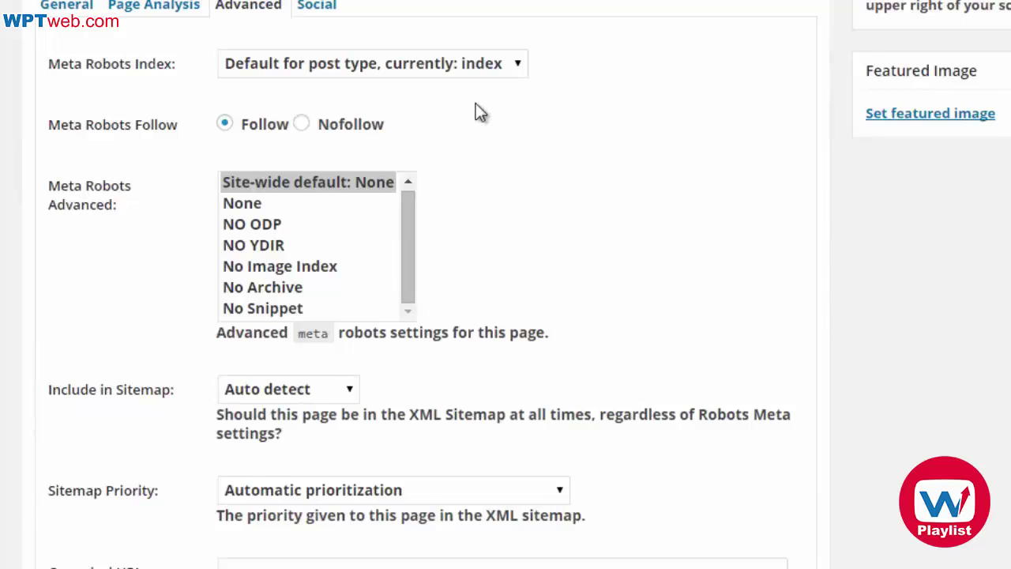
pyautogui.scroll(1, 480, 111)
# Copy the SEO title 'How to Create a Potato Gun in 3 Days' into the Facebook Title field
pyautogui.click(322, 111)
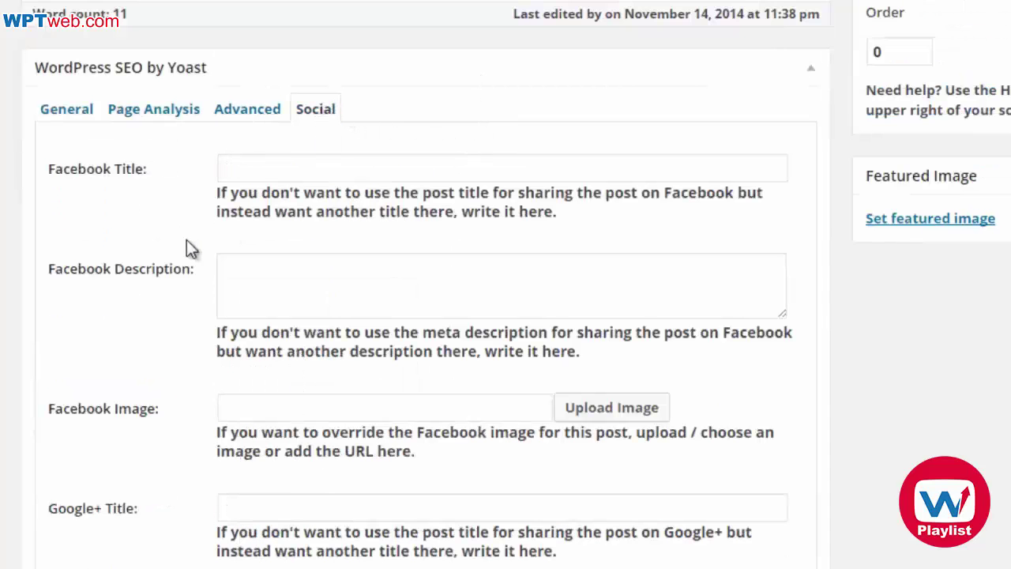
pyautogui.click(276, 166)
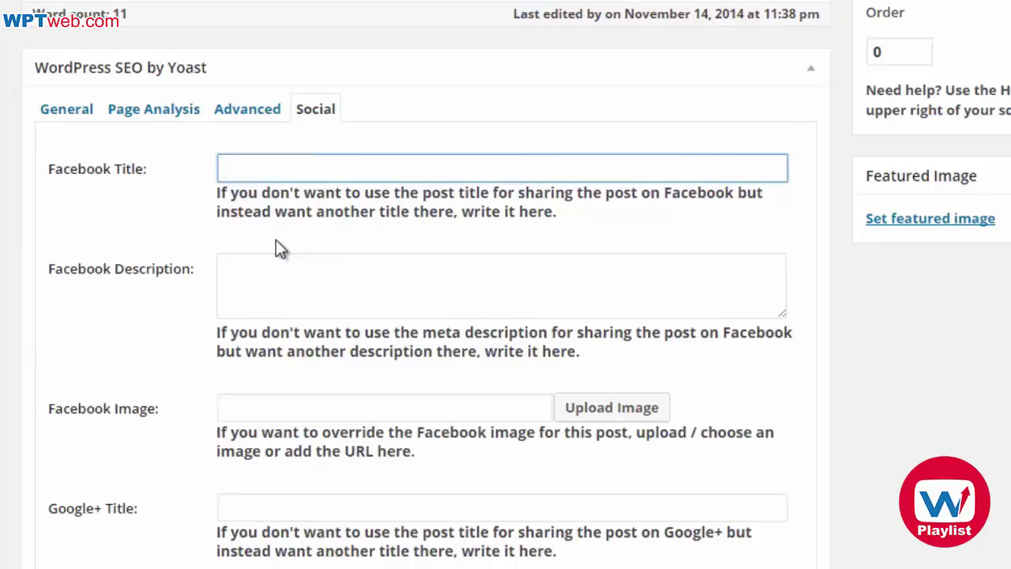
pyautogui.click(67, 108)
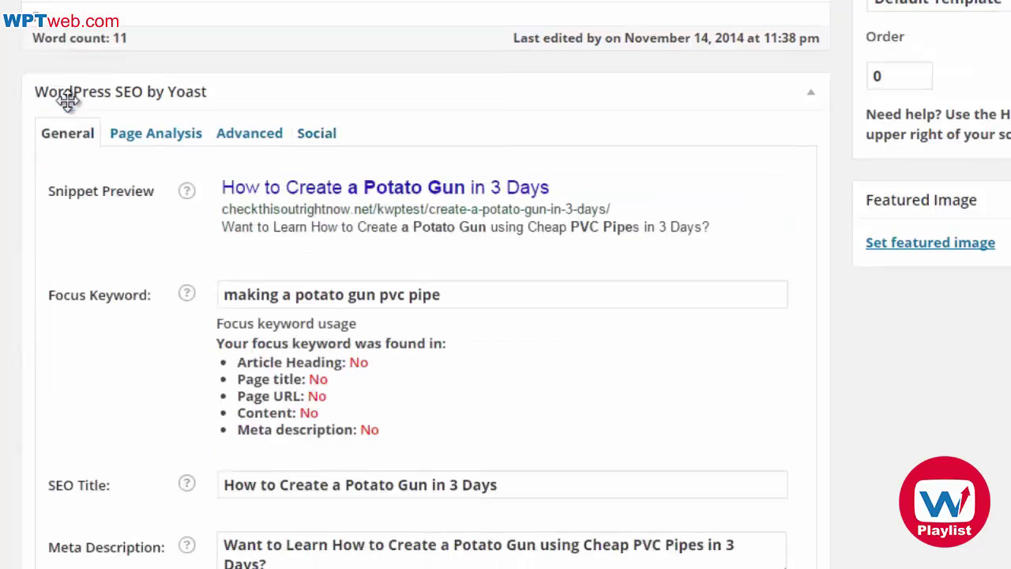
pyautogui.click(469, 485)
pyautogui.hotkey('ctrl', 'a')
pyautogui.hotkey('ctrl', 'c')
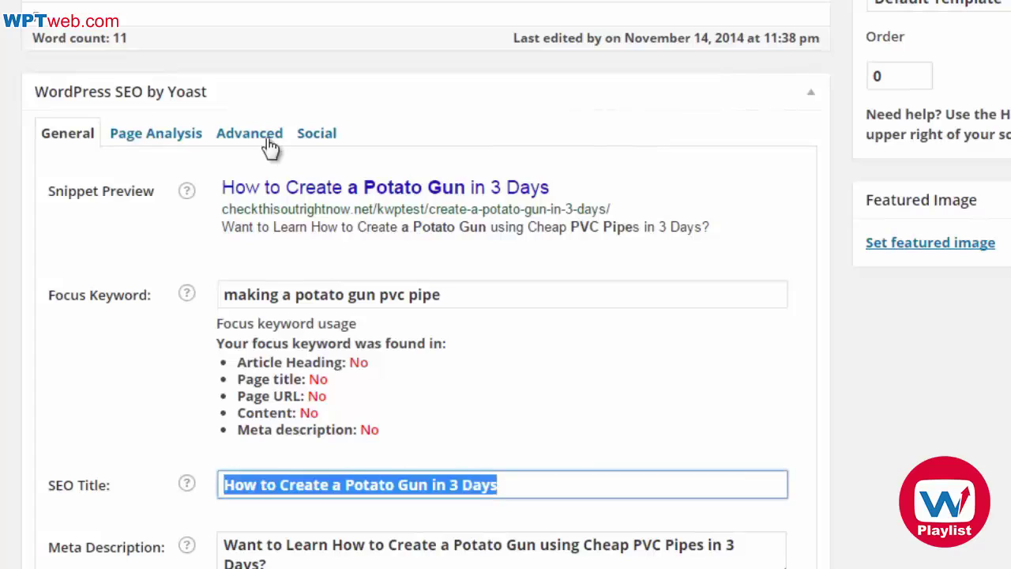
pyautogui.click(316, 132)
pyautogui.click(280, 198)
pyautogui.hotkey('ctrl', 'v')
# Bring the meta description over for the Facebook Description and review the Facebook Title text
pyautogui.click(320, 299)
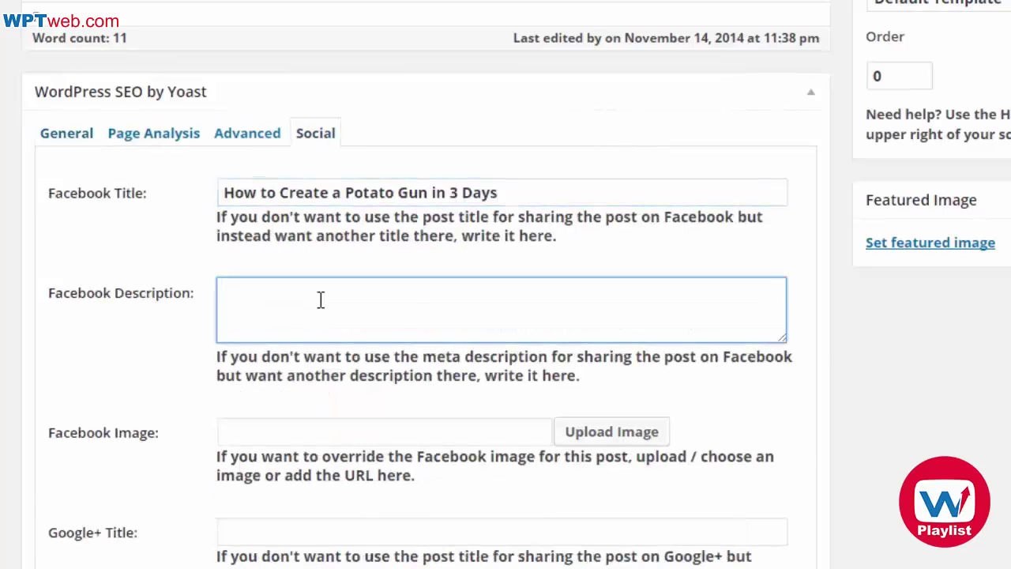
pyautogui.click(81, 135)
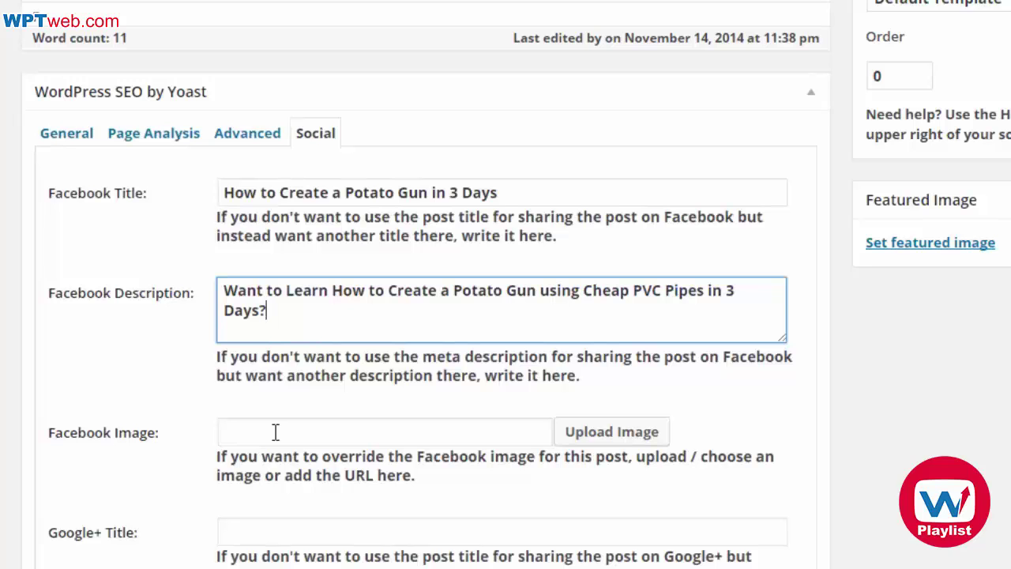
pyautogui.scroll(-2, 139, 463)
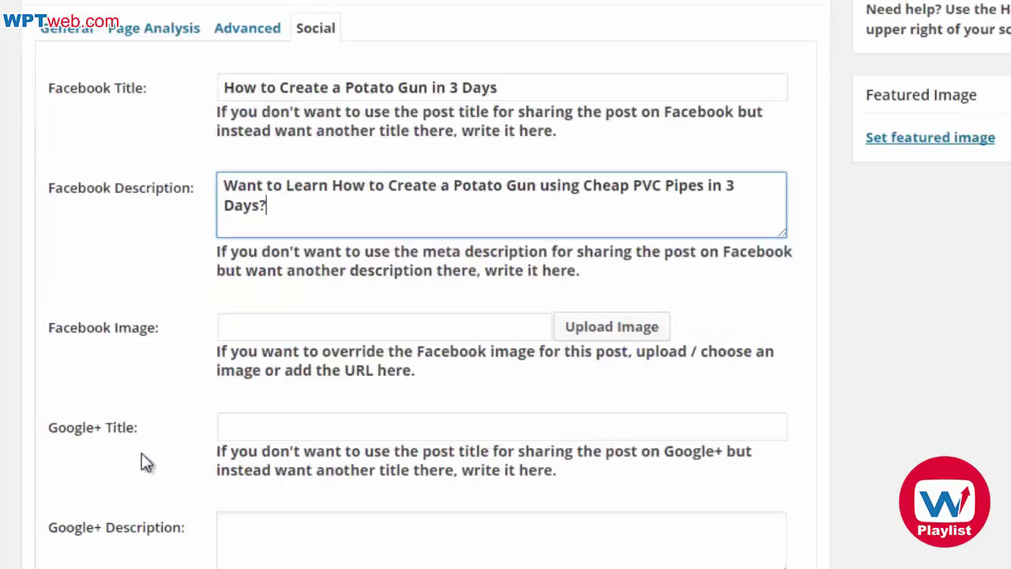
pyautogui.scroll(-2, 147, 530)
pyautogui.scroll(4, 137, 142)
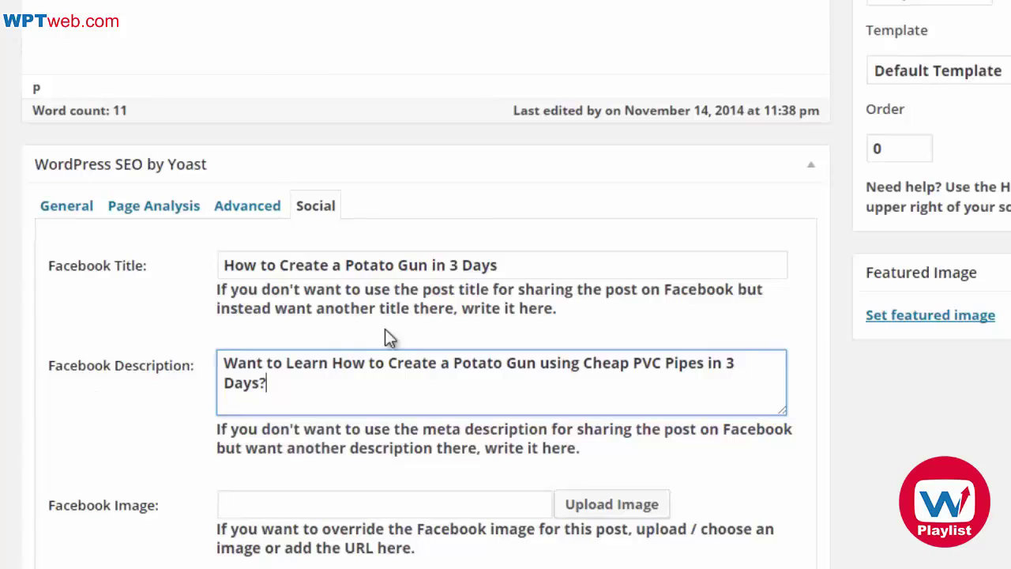
pyautogui.moveTo(220, 264); pyautogui.dragTo(519, 247)
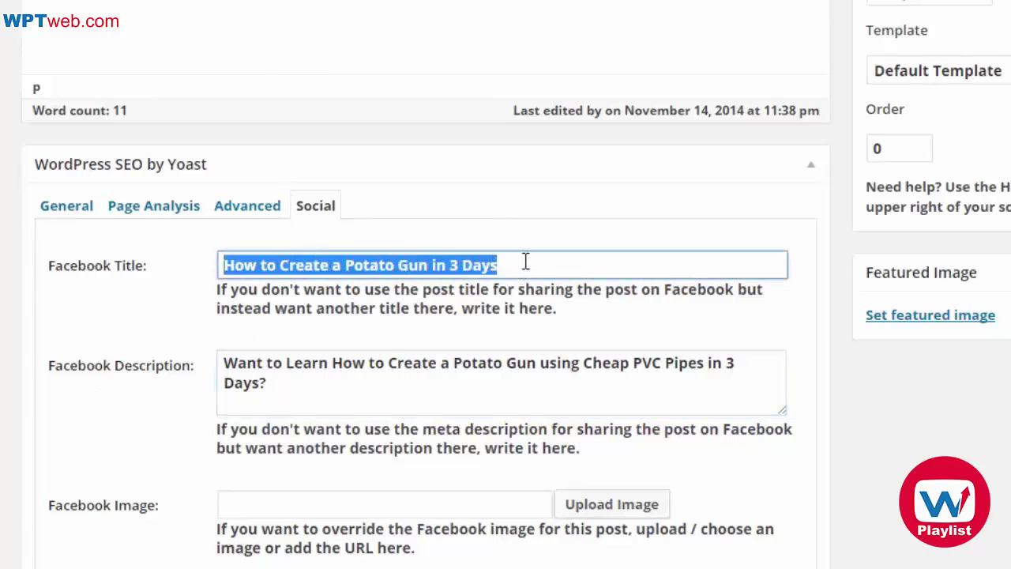
pyautogui.click(525, 261)
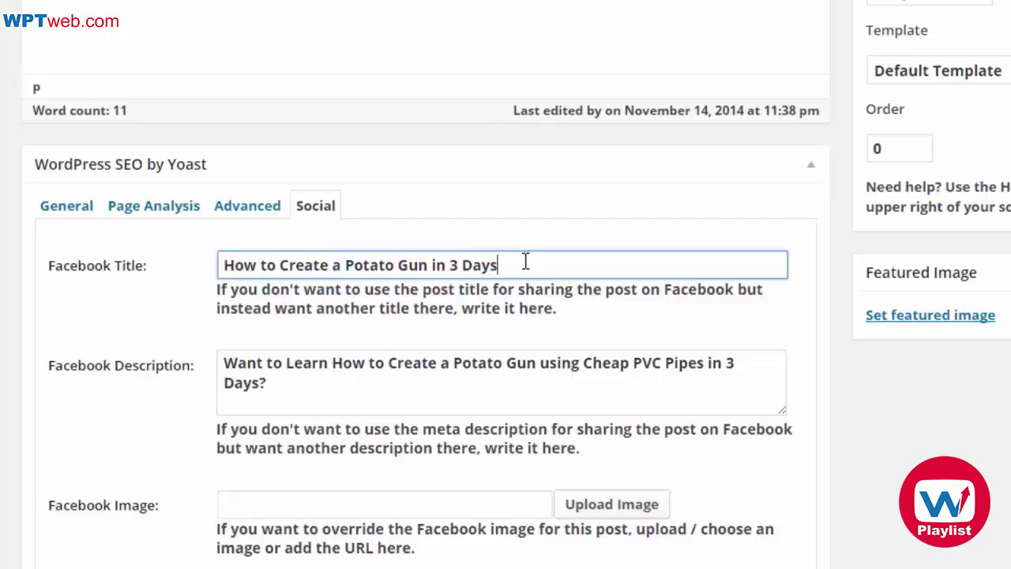
pyautogui.scroll(-4, 170, 436)
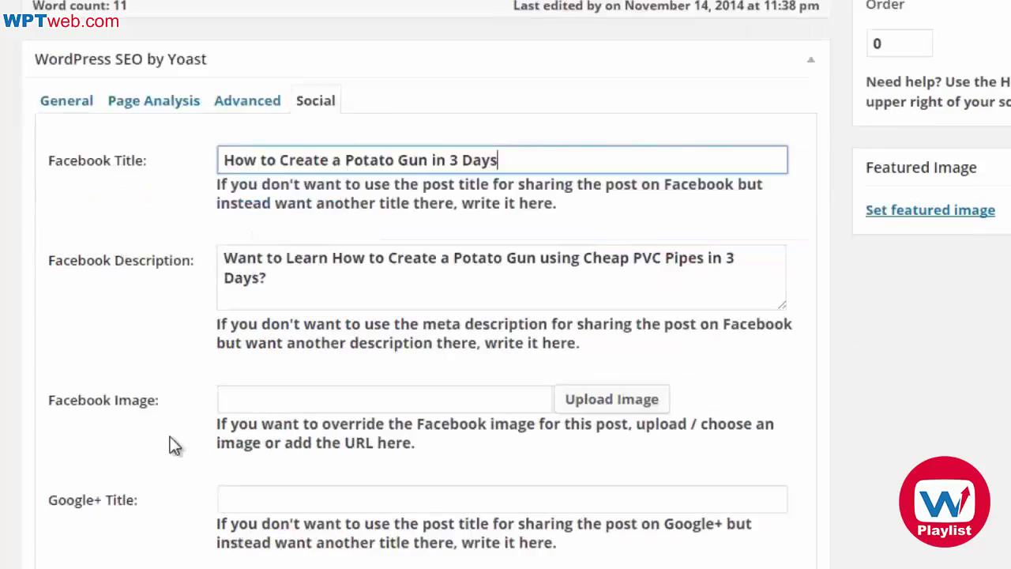
pyautogui.scroll(1, 173, 444)
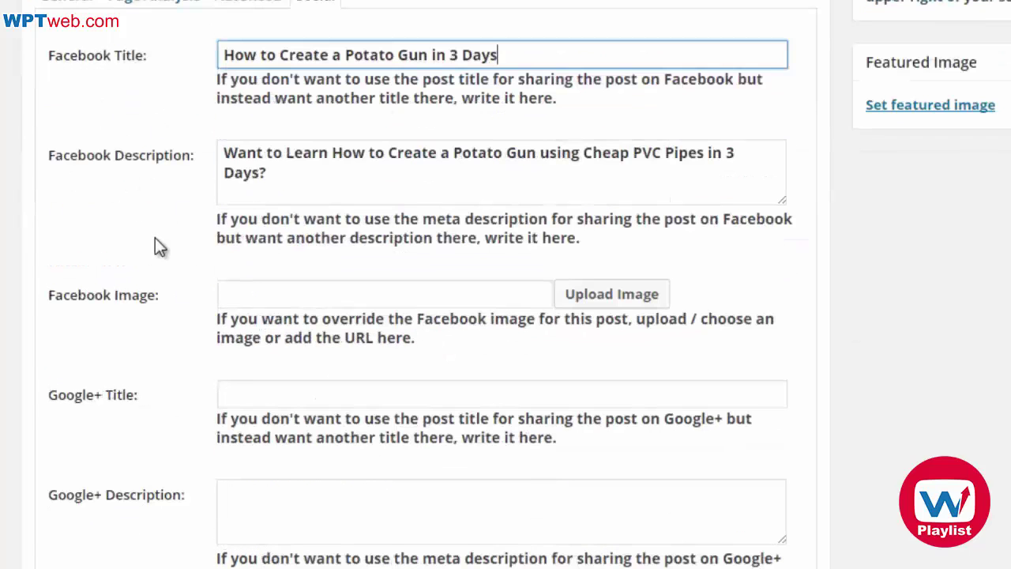
pyautogui.scroll(4, 371, 555)
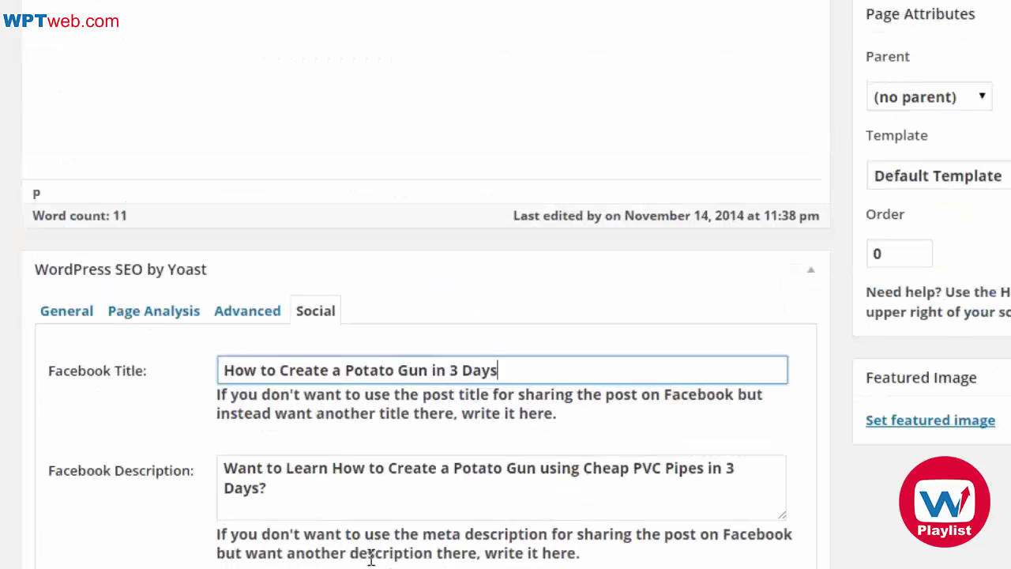
pyautogui.scroll(4, 372, 559)
pyautogui.scroll(-3, 300, 539)
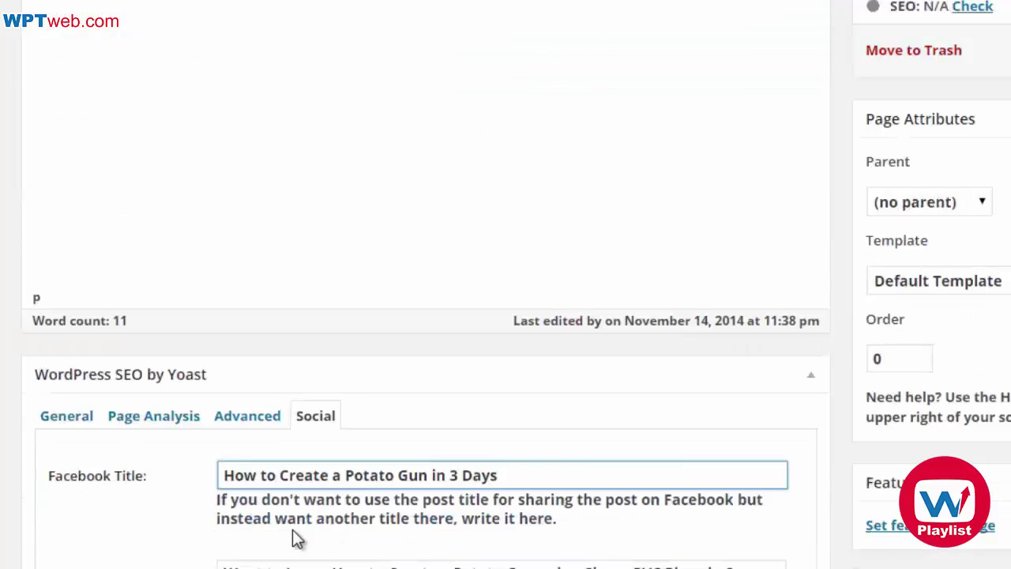
pyautogui.scroll(3, 297, 538)
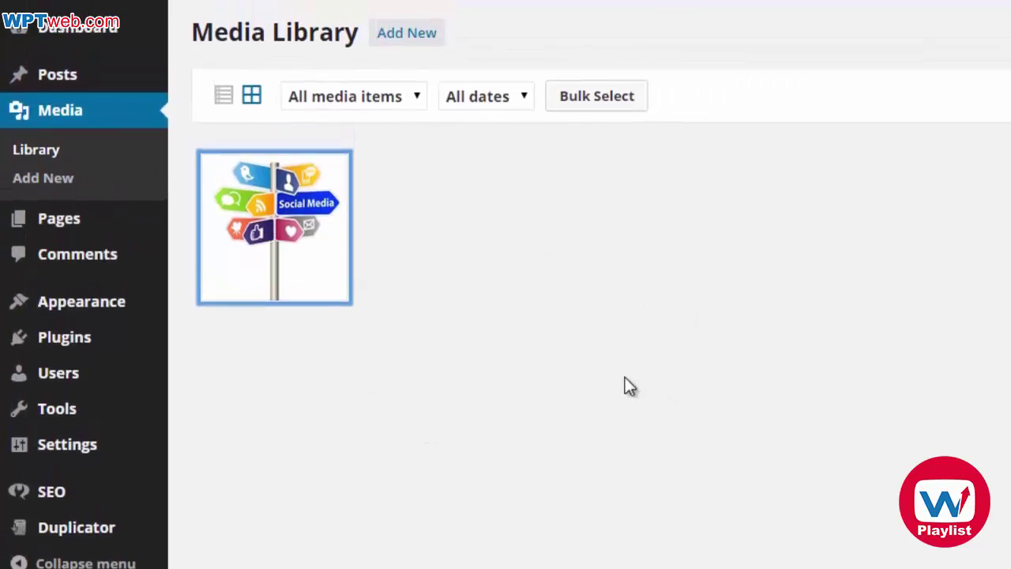
# Open the social media image's Attachment Details and look over its title, caption, alt text and description fields
pyautogui.click(292, 241)
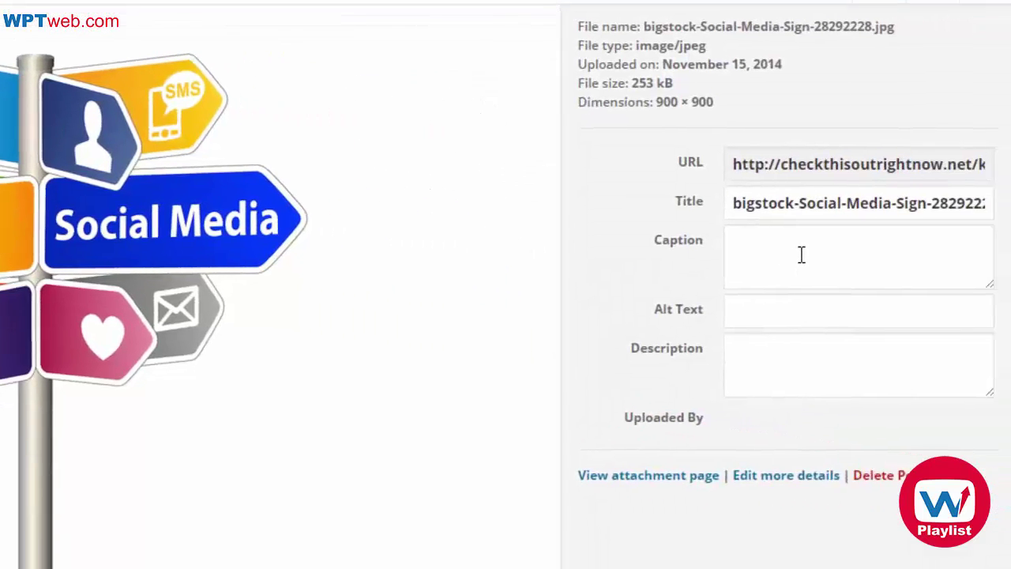
pyautogui.click(965, 276)
pyautogui.click(960, 227)
pyautogui.click(755, 239)
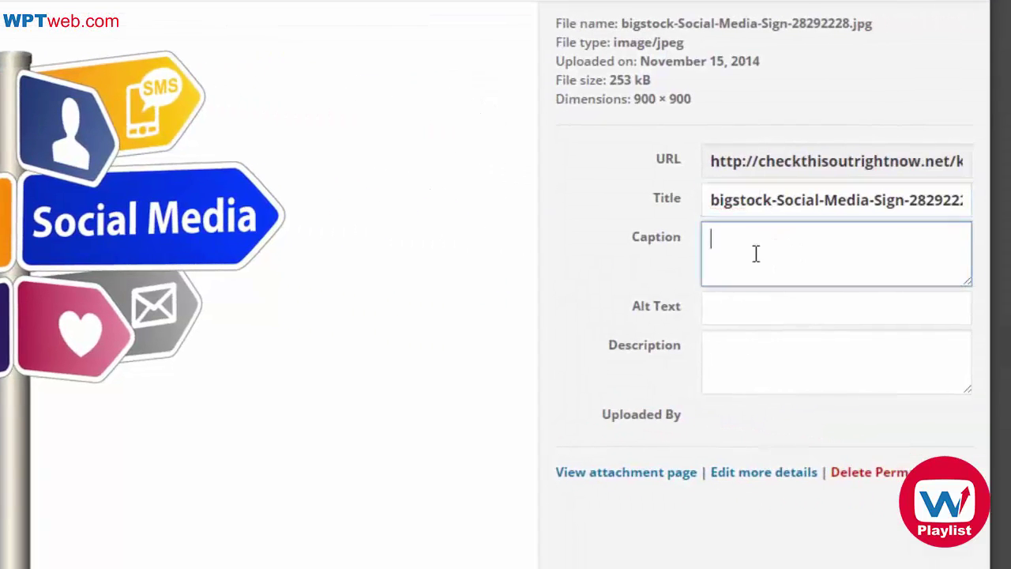
pyautogui.click(766, 305)
pyautogui.click(740, 352)
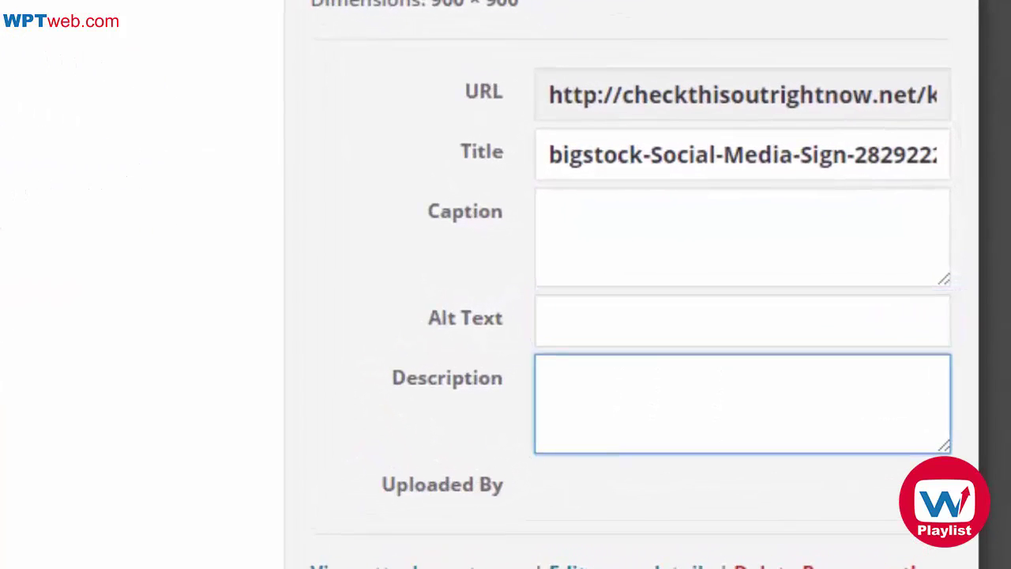
# Retitle the image 'Social Media Course' and fill in the alt text 'social media sign'
pyautogui.click(566, 164)
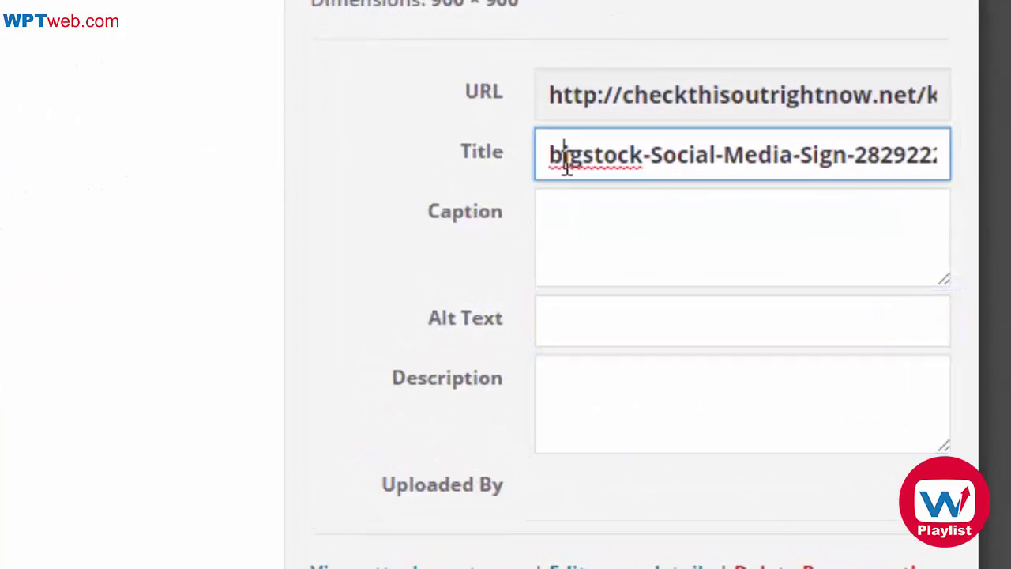
pyautogui.hotkey('shift', 'End')
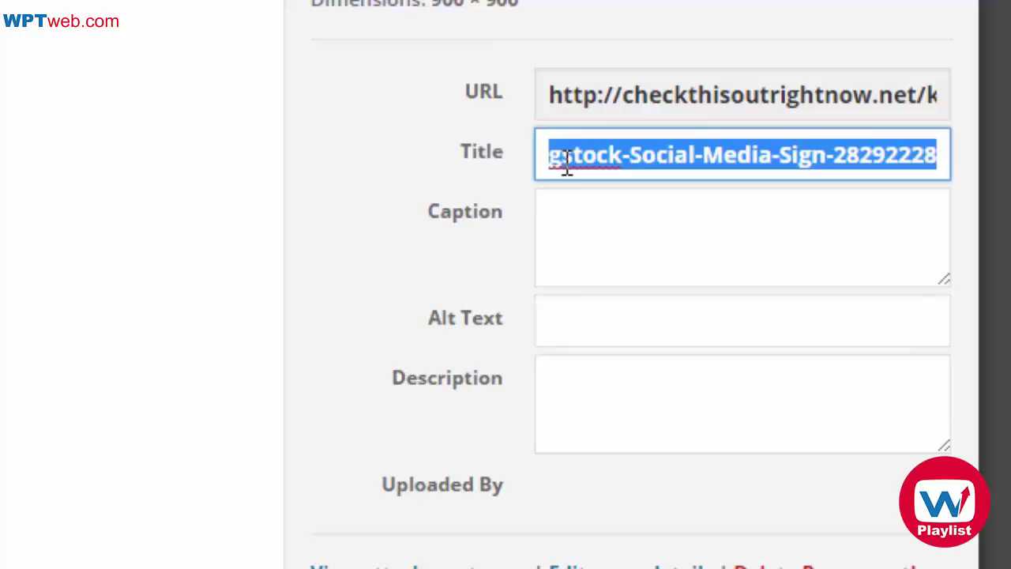
pyautogui.write('Social Media Course')
pyautogui.press('Tab')
pyautogui.press('Tab')
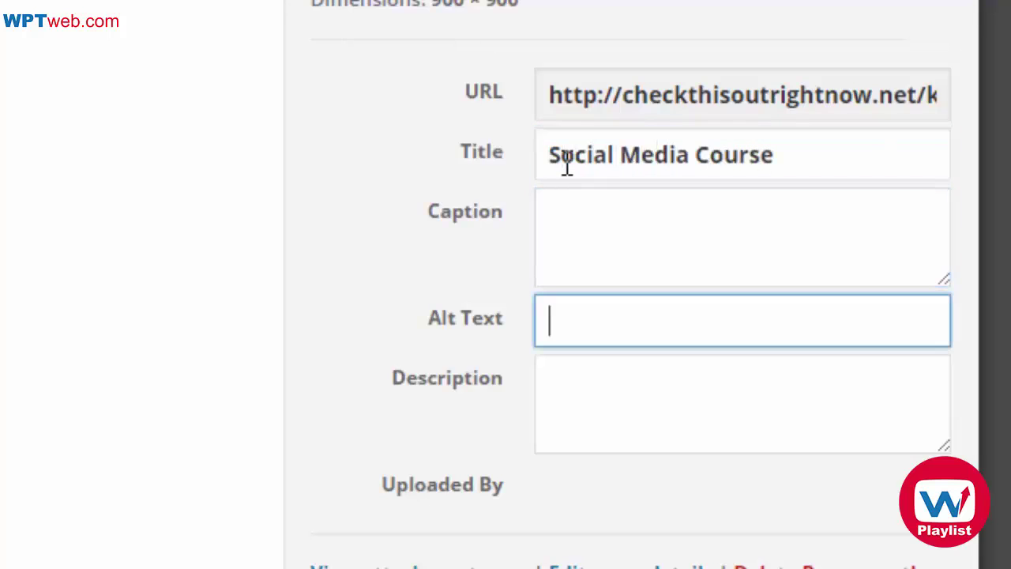
pyautogui.click(567, 163)
pyautogui.hotkey('ctrl', 'a')
pyautogui.click(611, 316)
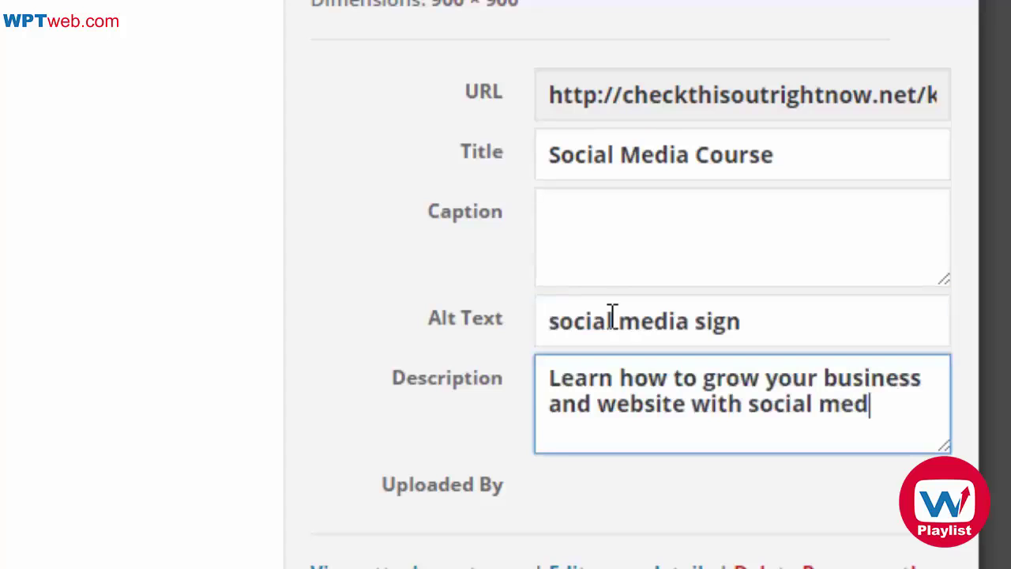
pyautogui.write('ia.')
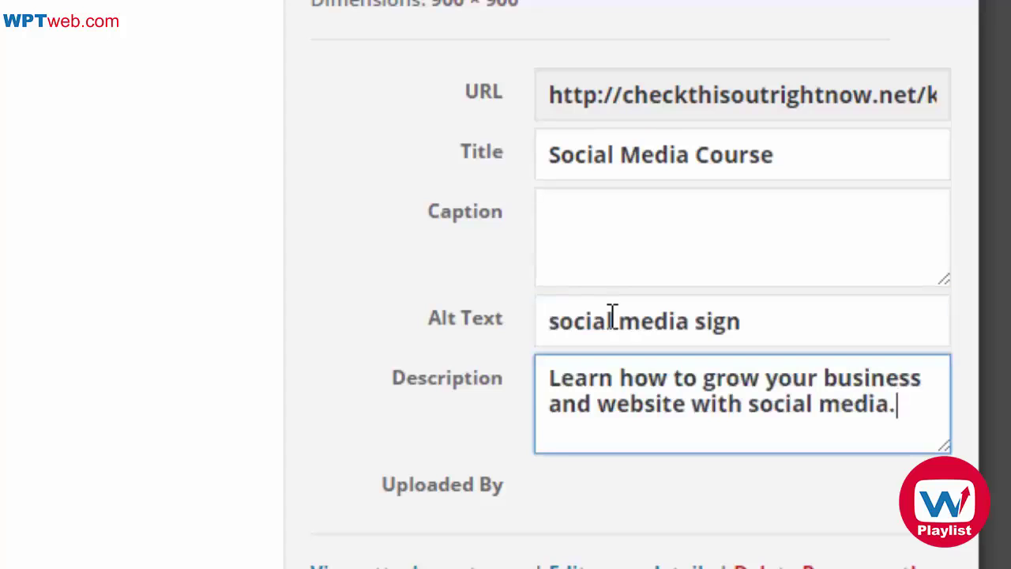